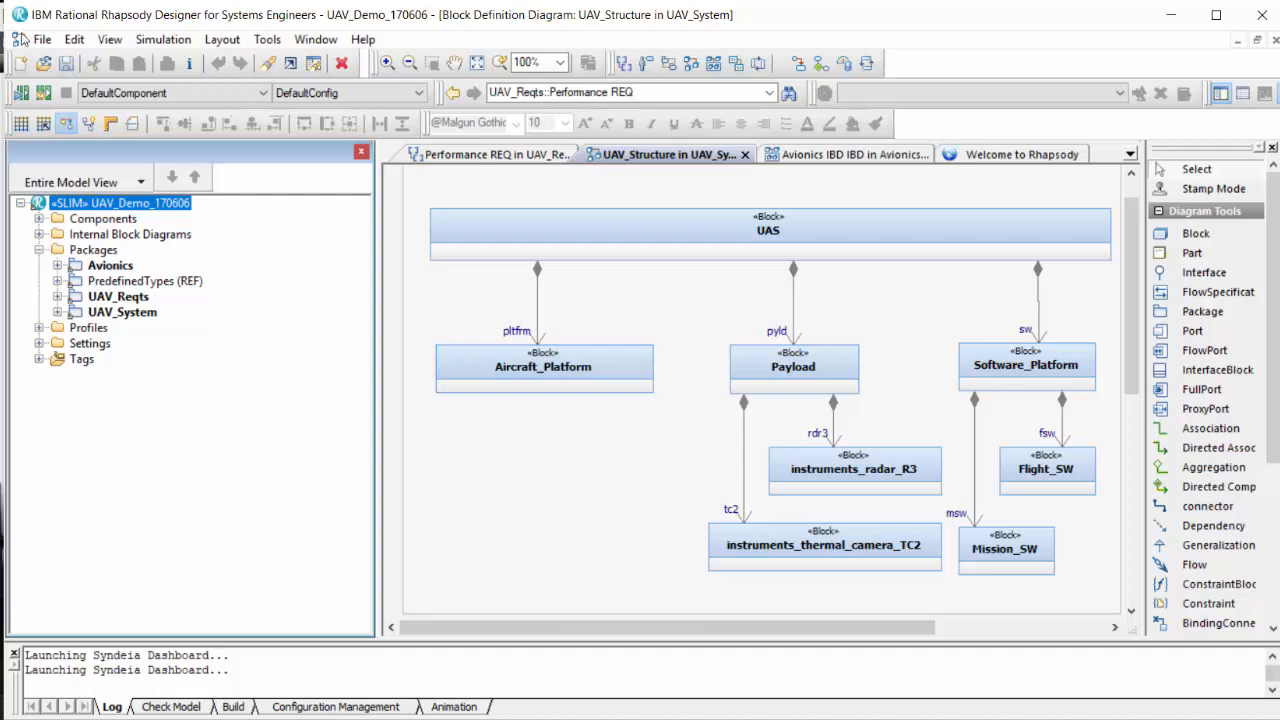
Browse the profiles available for adding to the model down to the Syndeia profile files, and close the selection without adding any.
{"action": "left_click", "coordinate": [42, 39]}
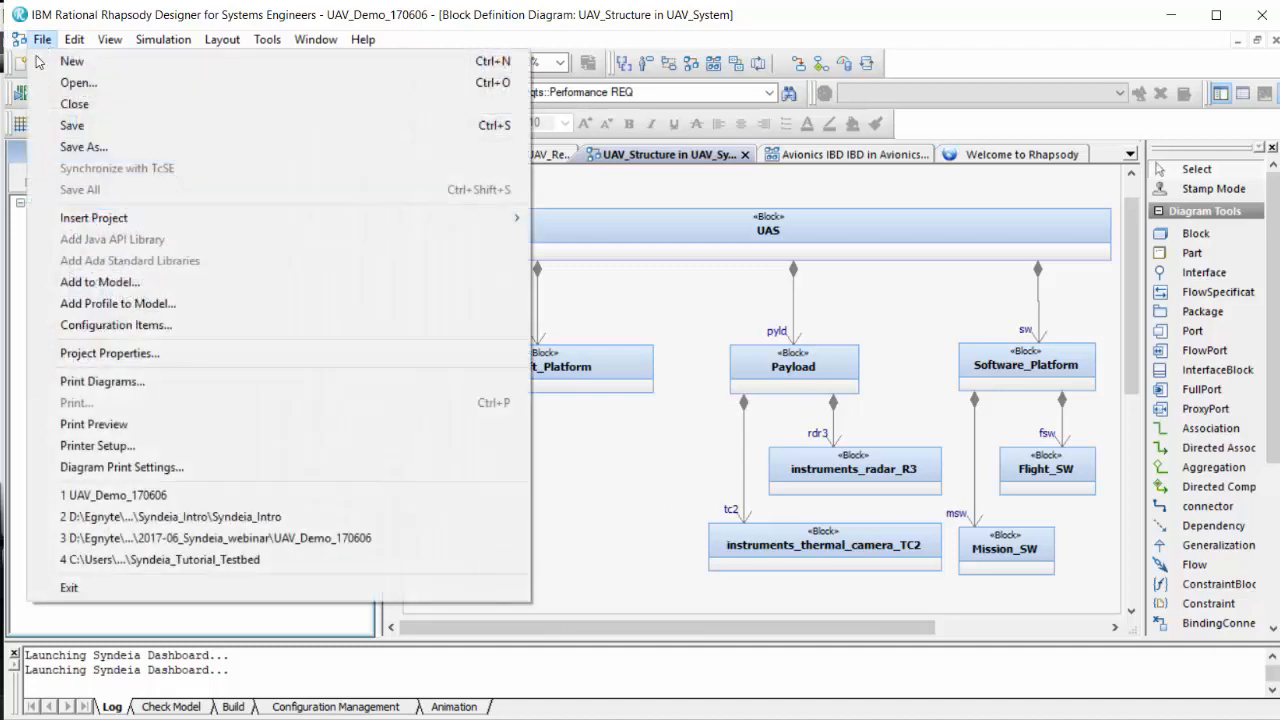
{"action": "left_click", "coordinate": [118, 307]}
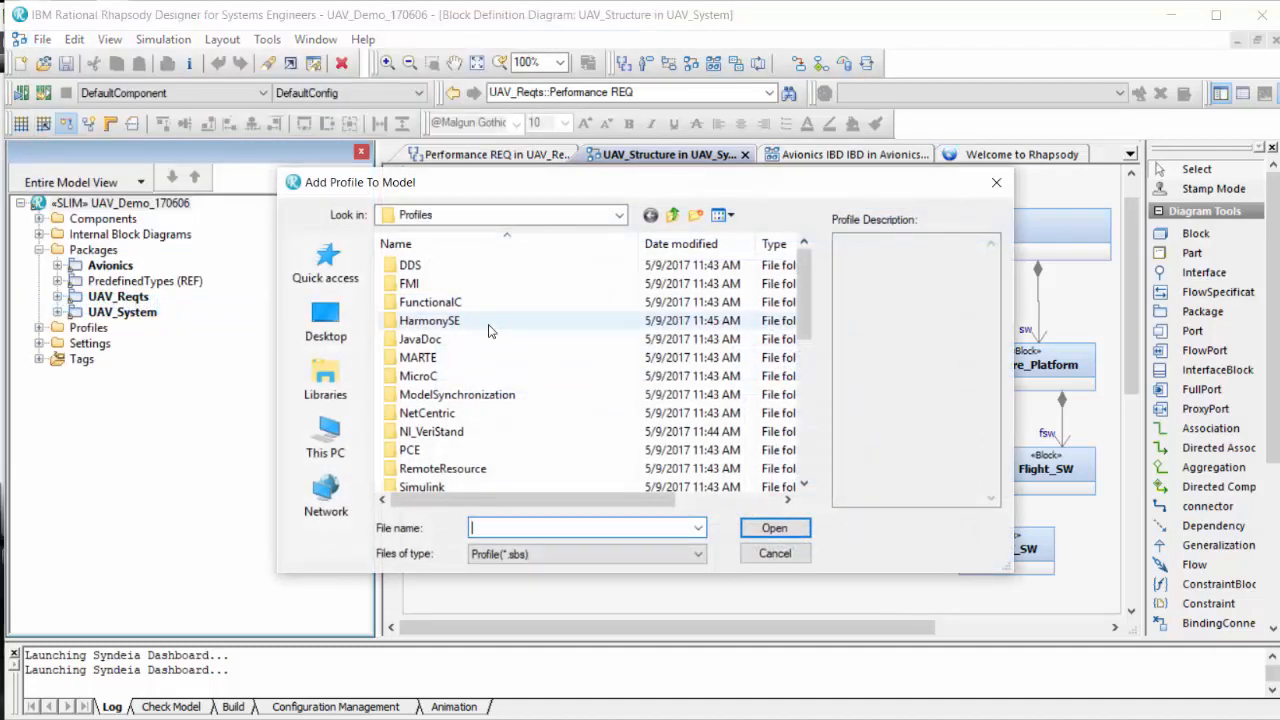
{"action": "scroll", "coordinate": [709, 430], "scroll_direction": "down", "scroll_amount": 4}
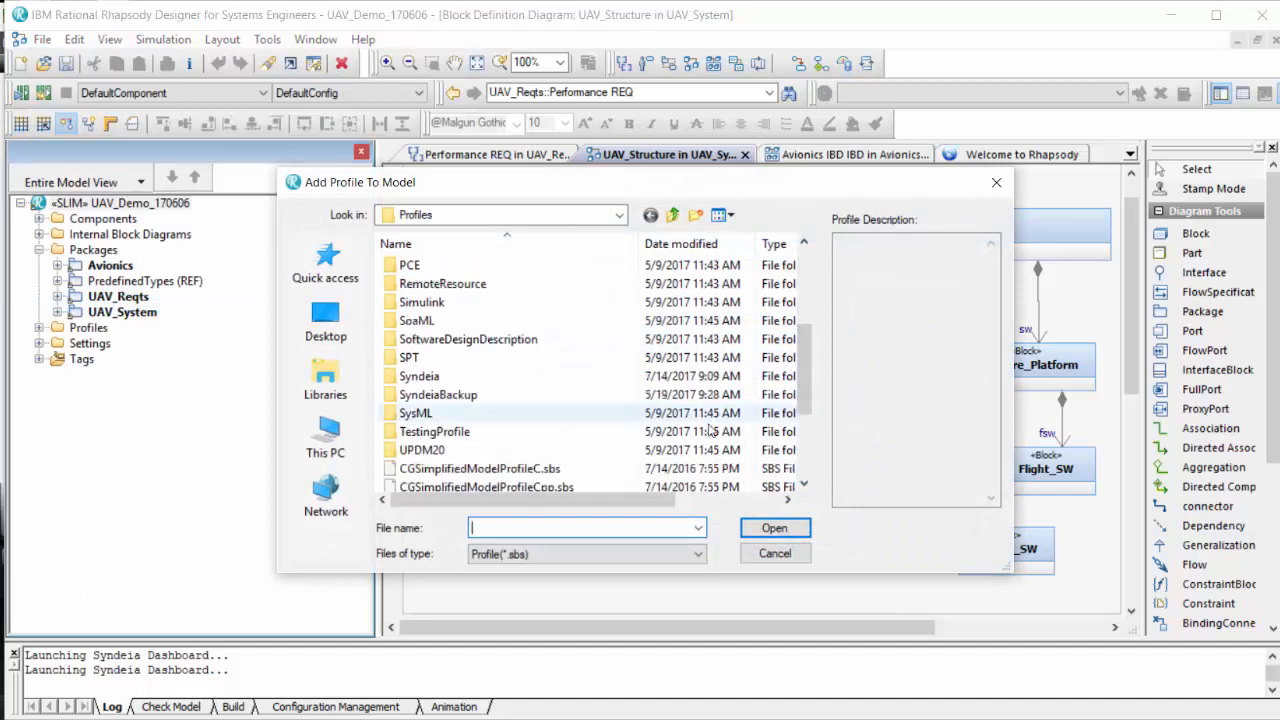
{"action": "double_click", "coordinate": [428, 378]}
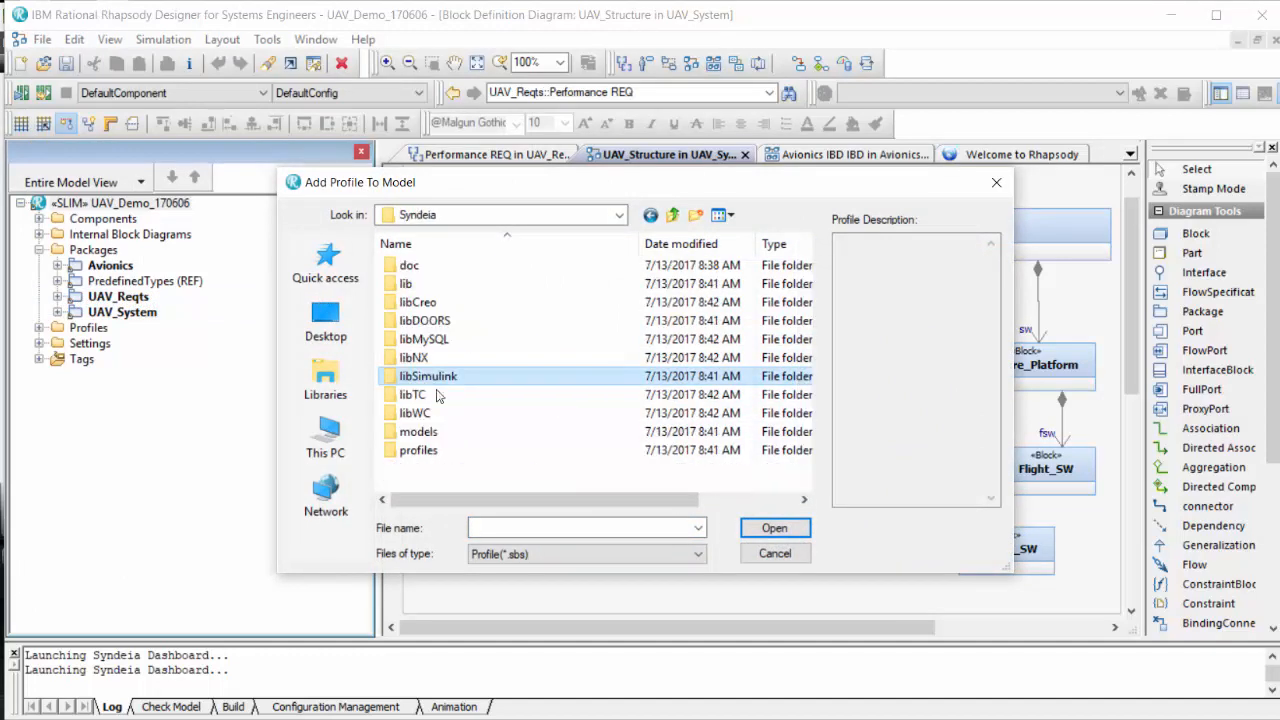
{"action": "double_click", "coordinate": [424, 451]}
{"action": "double_click", "coordinate": [440, 268]}
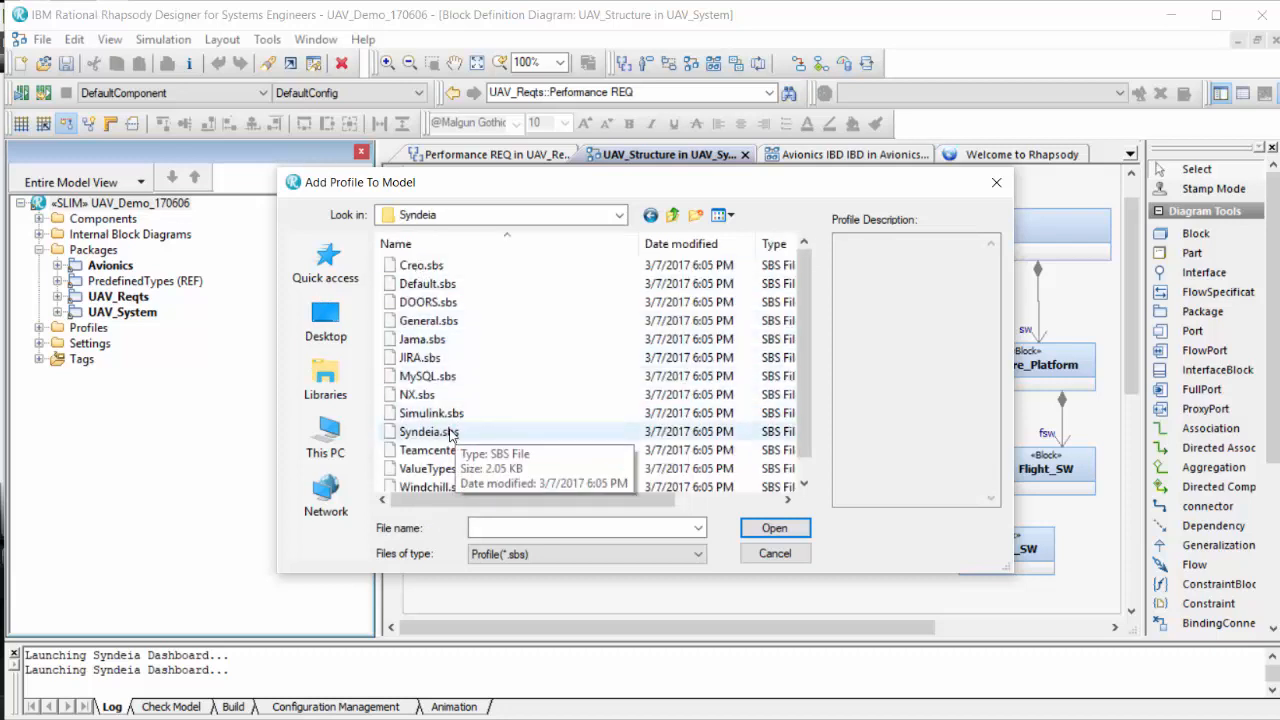
{"action": "left_click", "coordinate": [773, 554]}
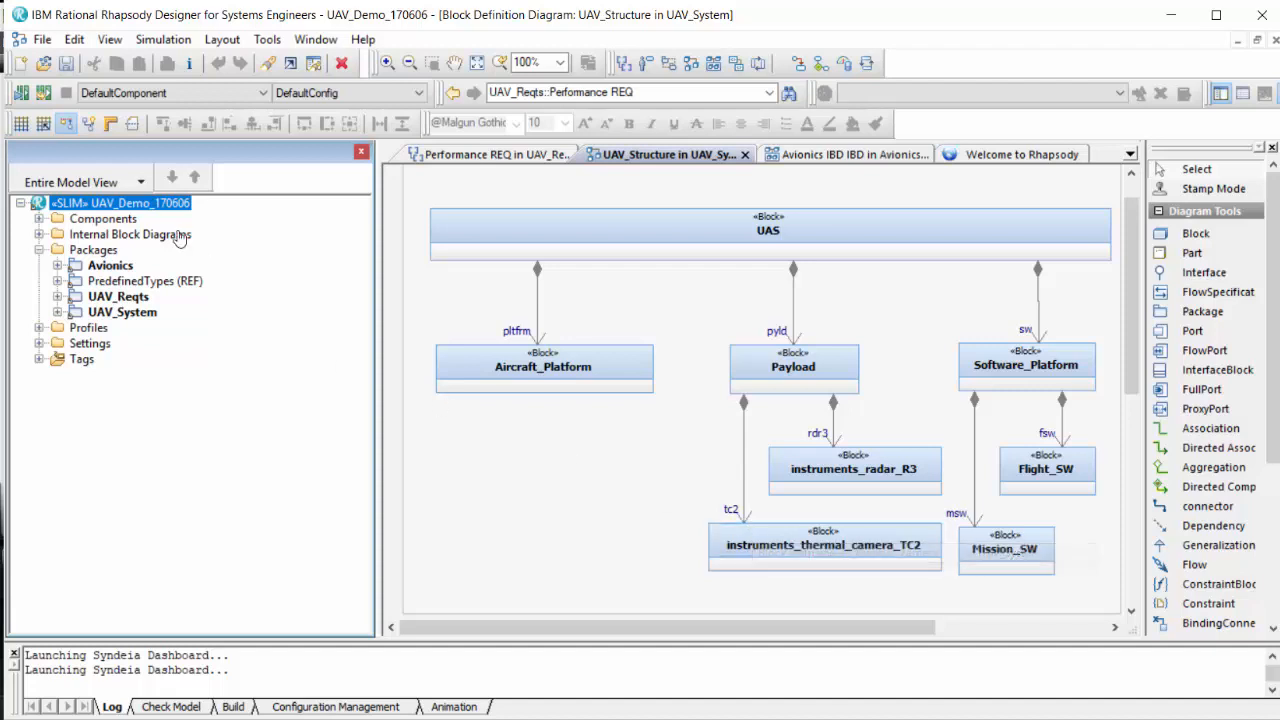
Launch the Syndeia Dashboard for the UAV_Demo_170606 project.
{"action": "right_click", "coordinate": [134, 204]}
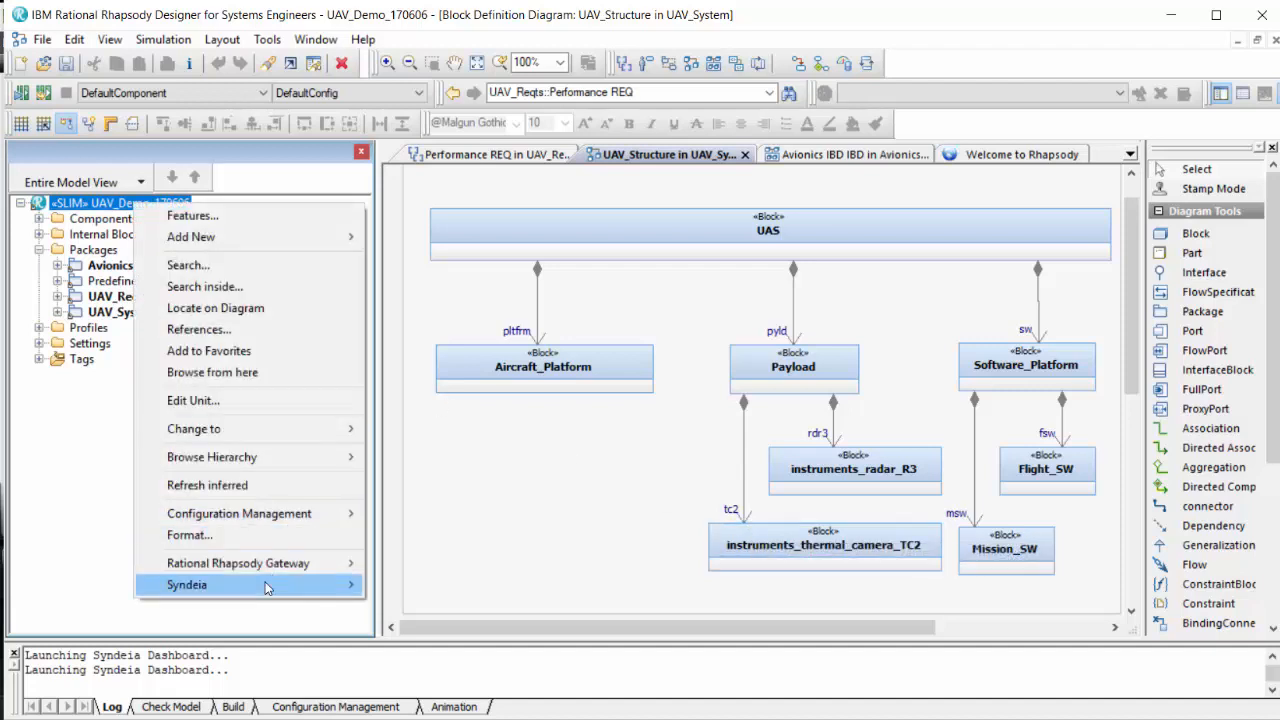
{"action": "mouse_move", "coordinate": [300, 584]}
{"action": "left_click", "coordinate": [481, 589]}
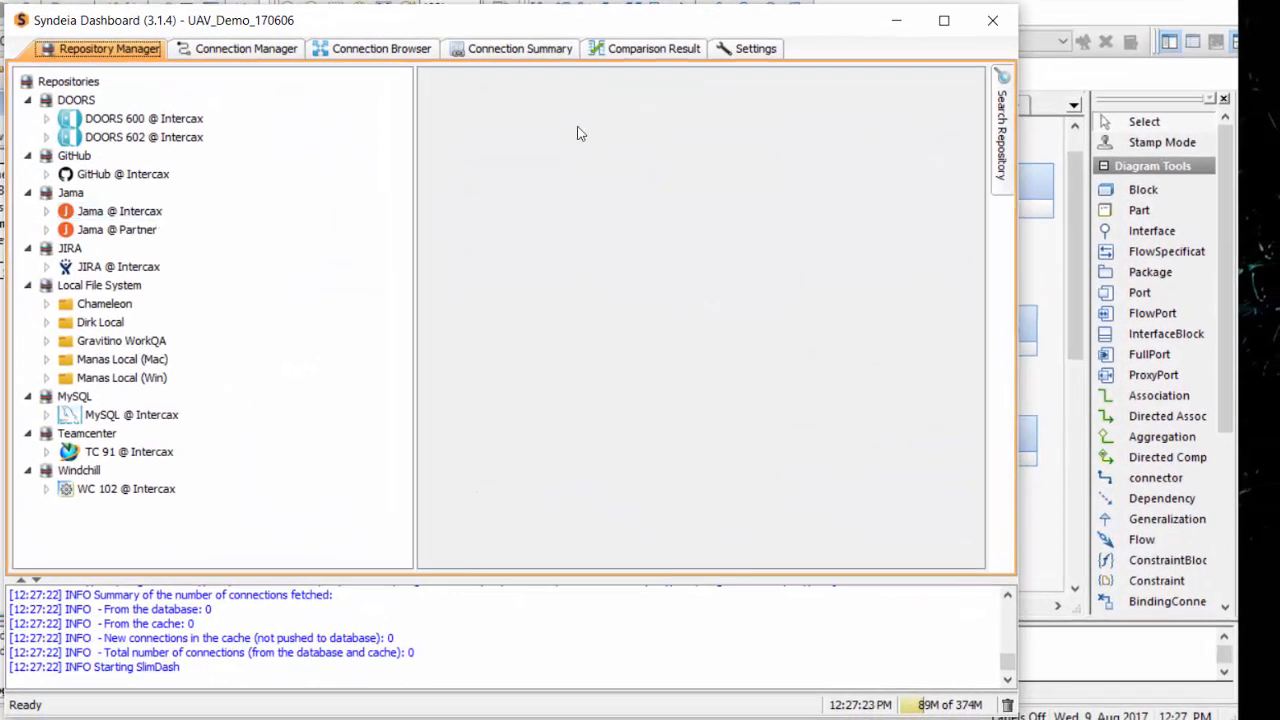
Review the primary store options in the dashboard's Syndeia store settings, keeping DATABASE selected.
{"action": "left_click", "coordinate": [748, 49]}
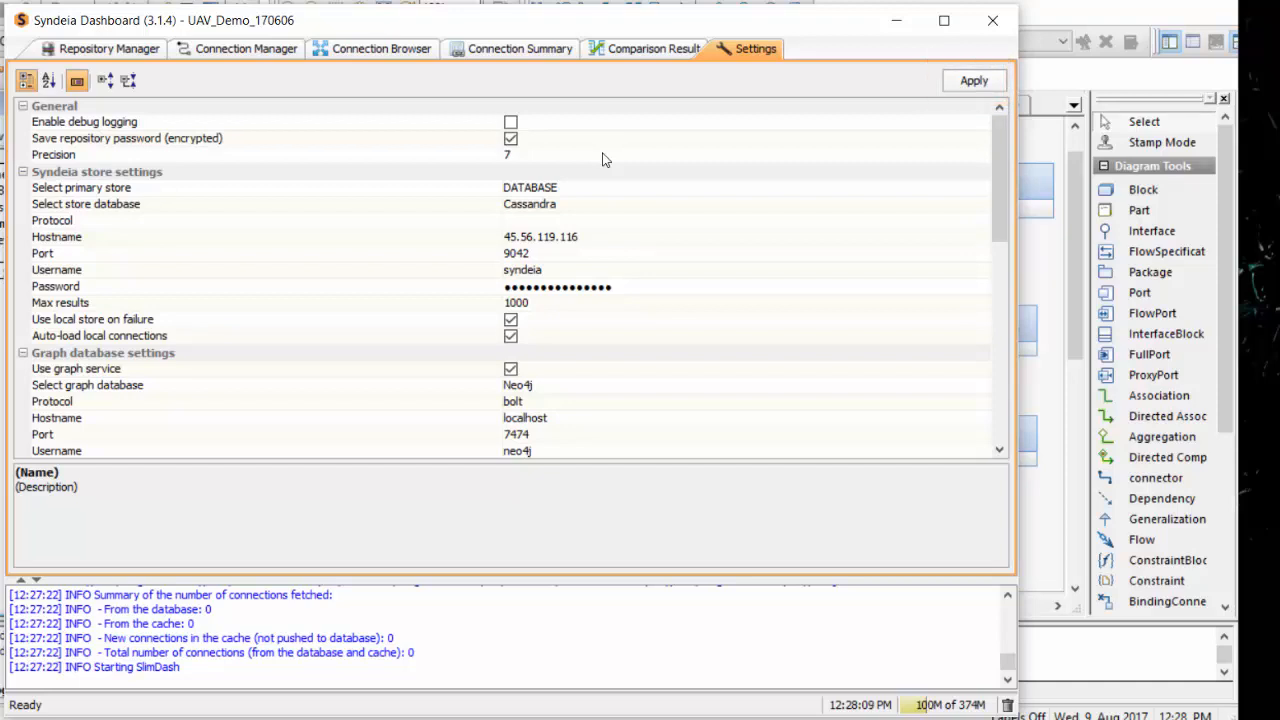
{"action": "left_click", "coordinate": [647, 192]}
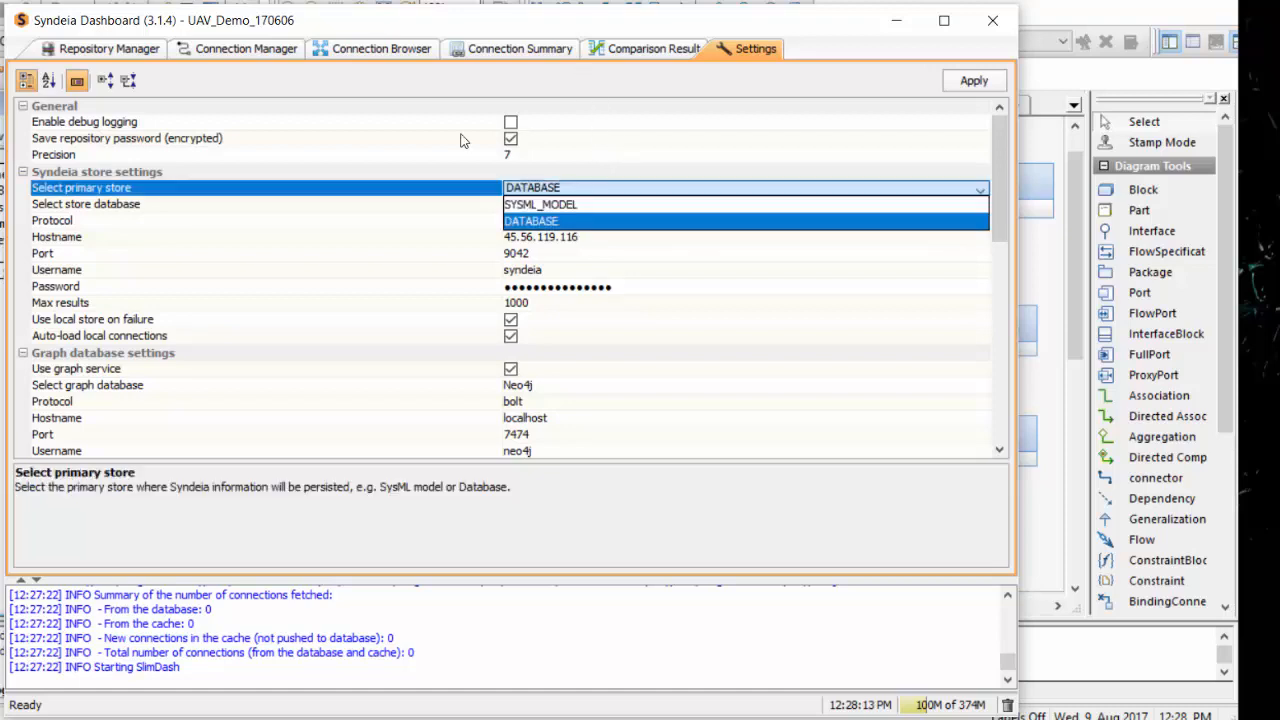
{"action": "key", "text": "Return"}
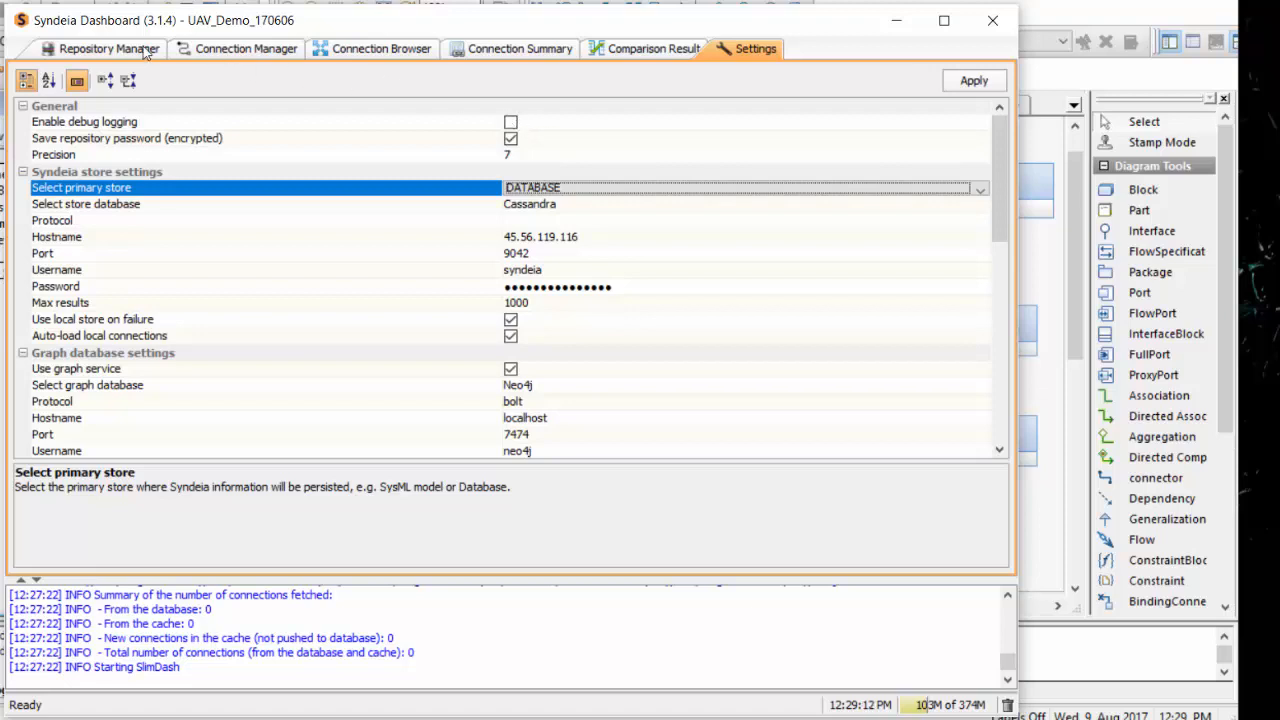
{"action": "left_click", "coordinate": [110, 49]}
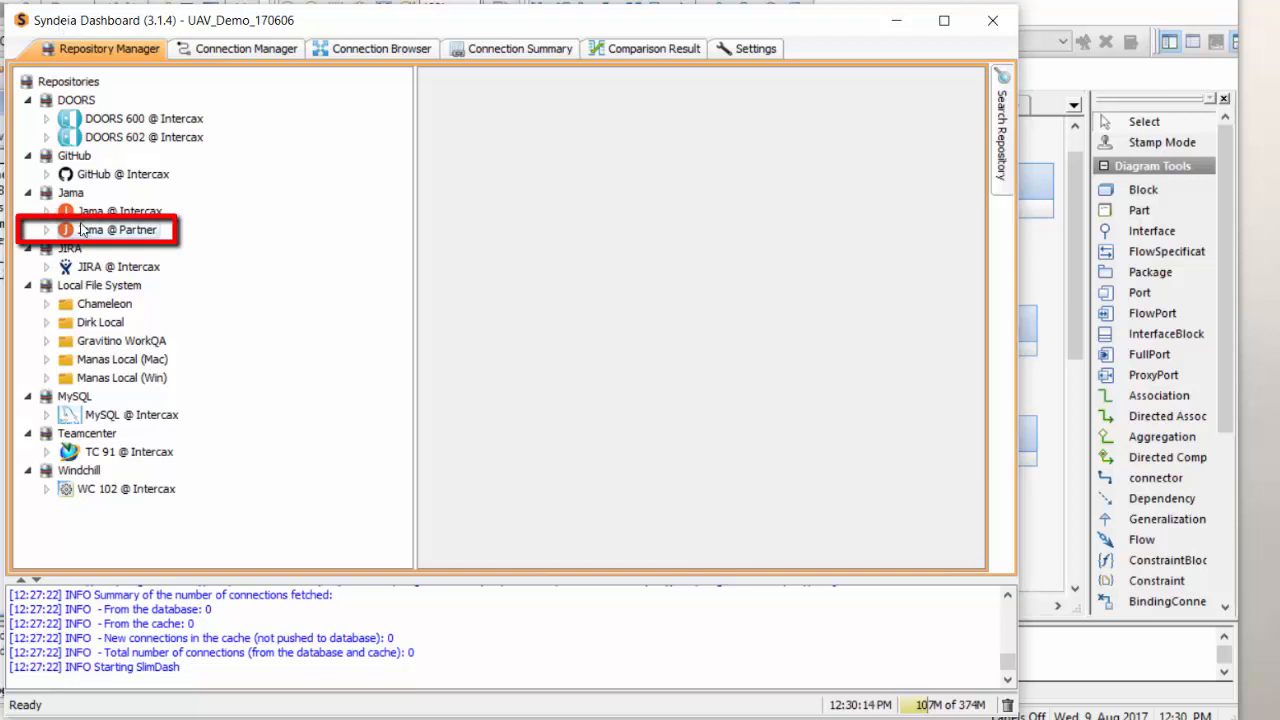
{"action": "double_click", "coordinate": [83, 230]}
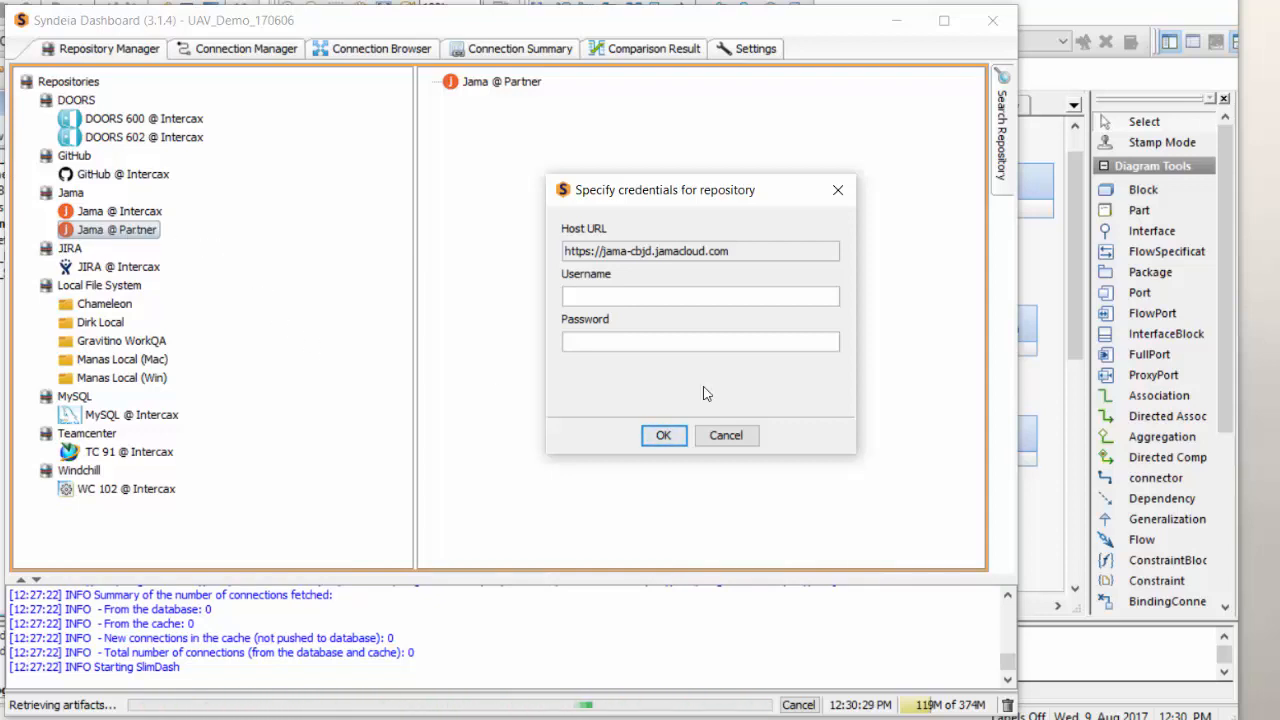
{"action": "left_click", "coordinate": [728, 435]}
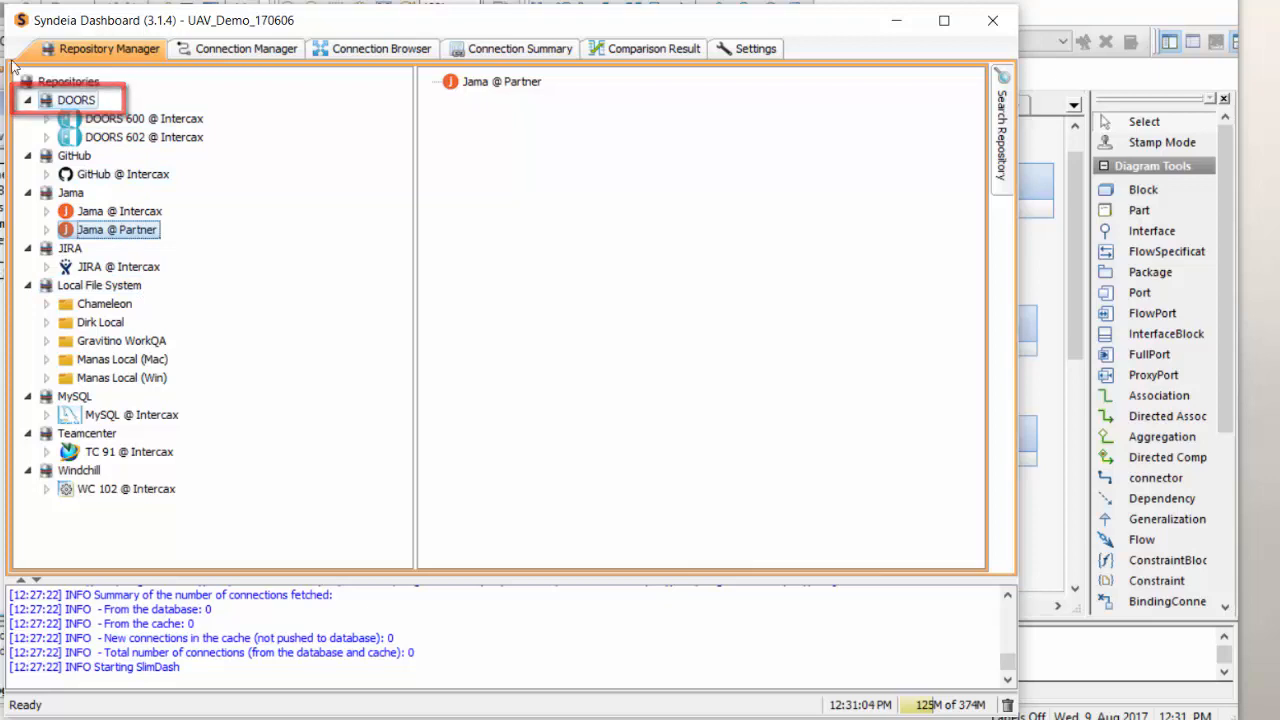
{"action": "right_click", "coordinate": [85, 100]}
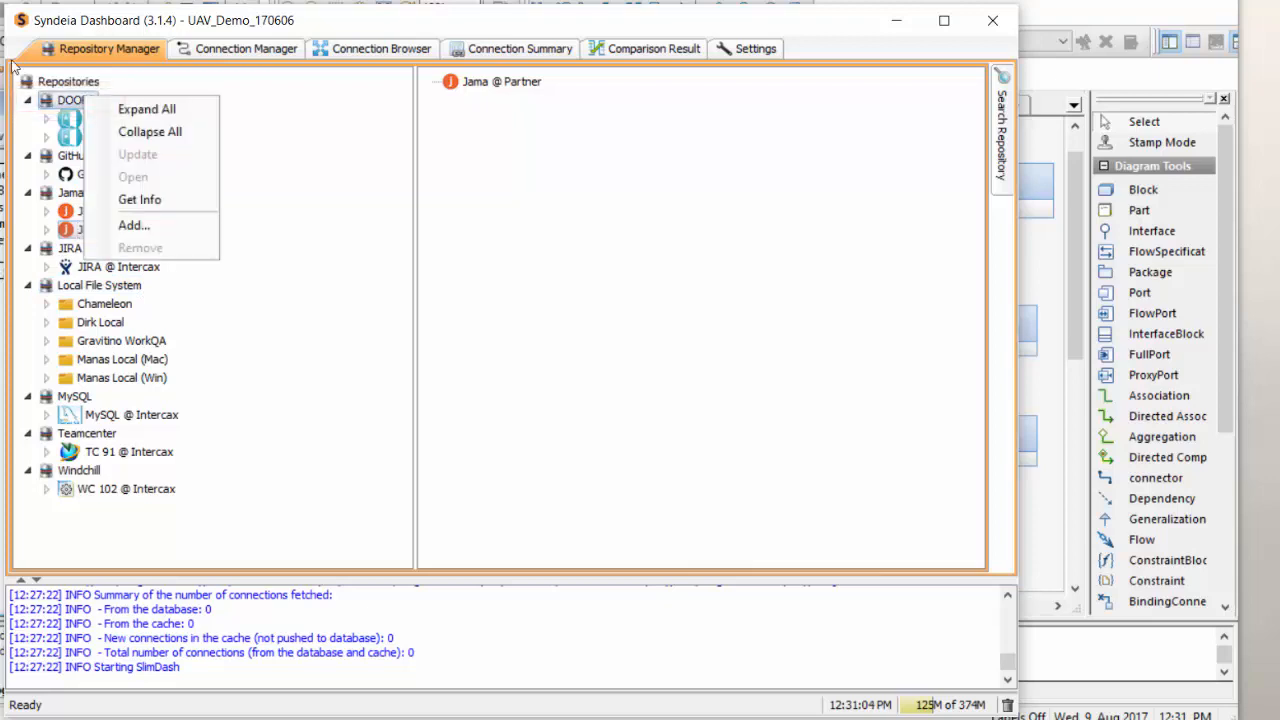
{"action": "left_click", "coordinate": [157, 225]}
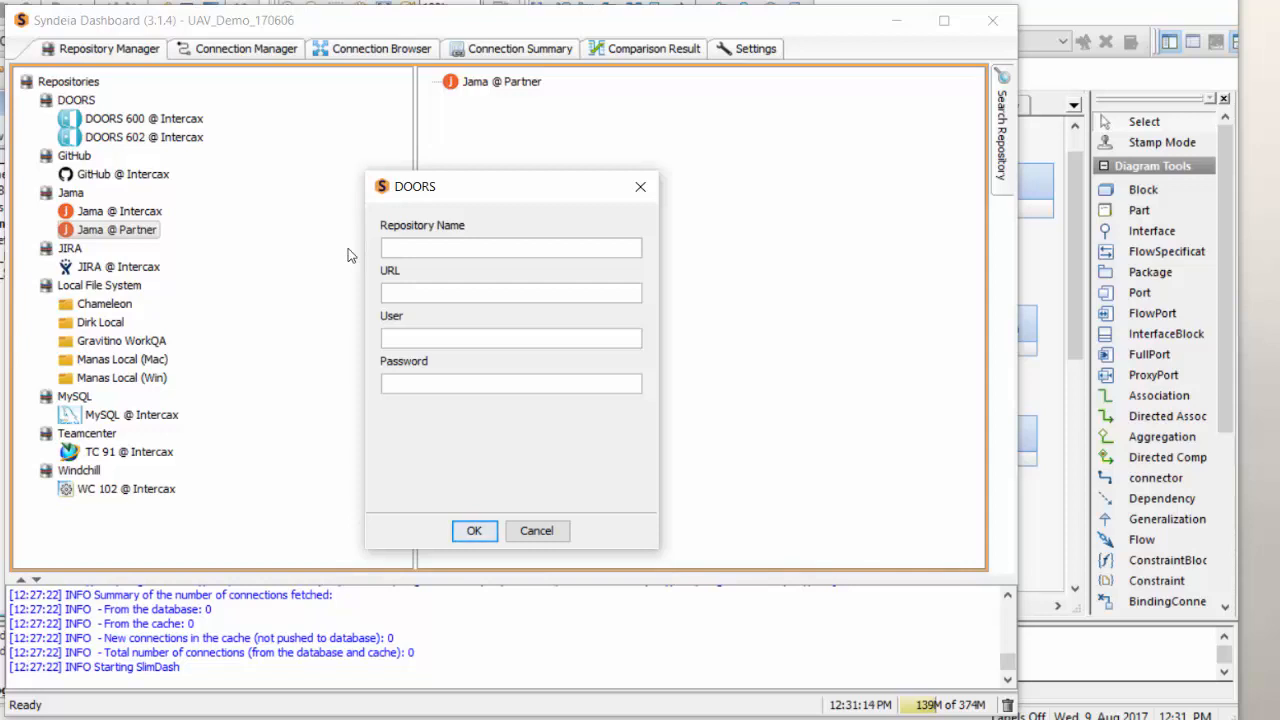
{"action": "type", "text": "D2"}
{"action": "left_click", "coordinate": [474, 291]}
{"action": "type", "text": "http"}
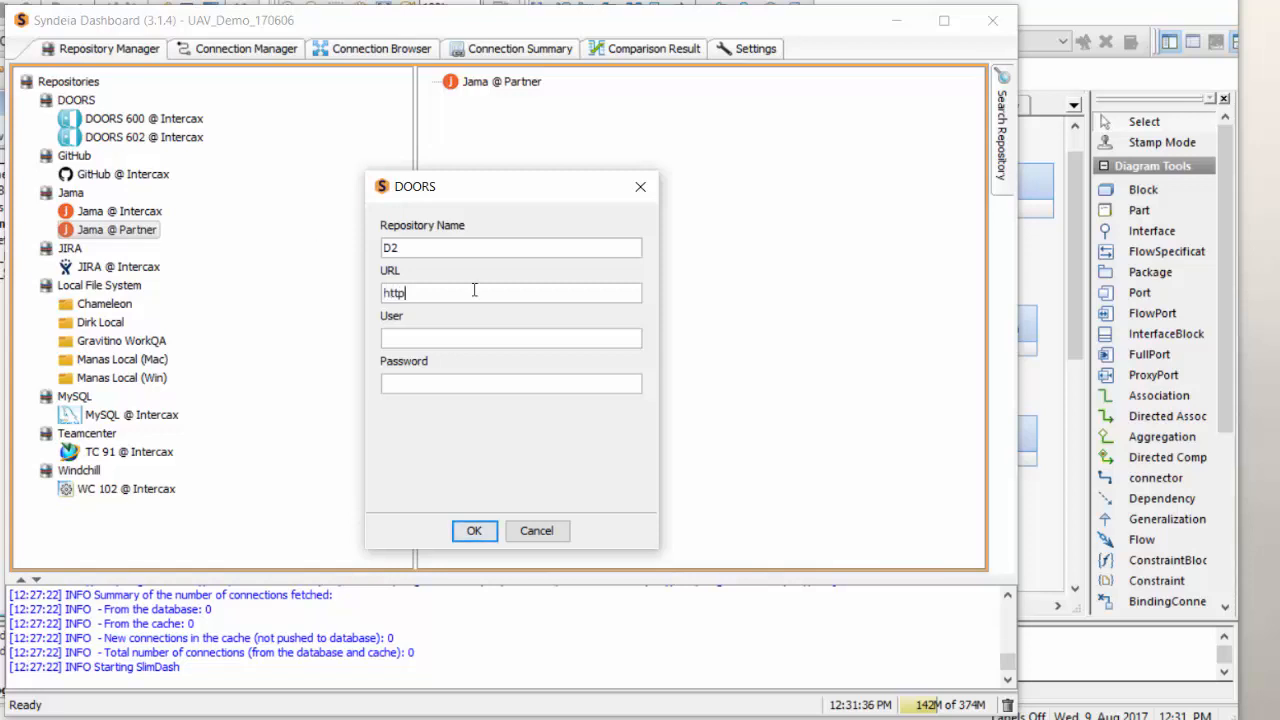
{"action": "type", "text": "://test"}
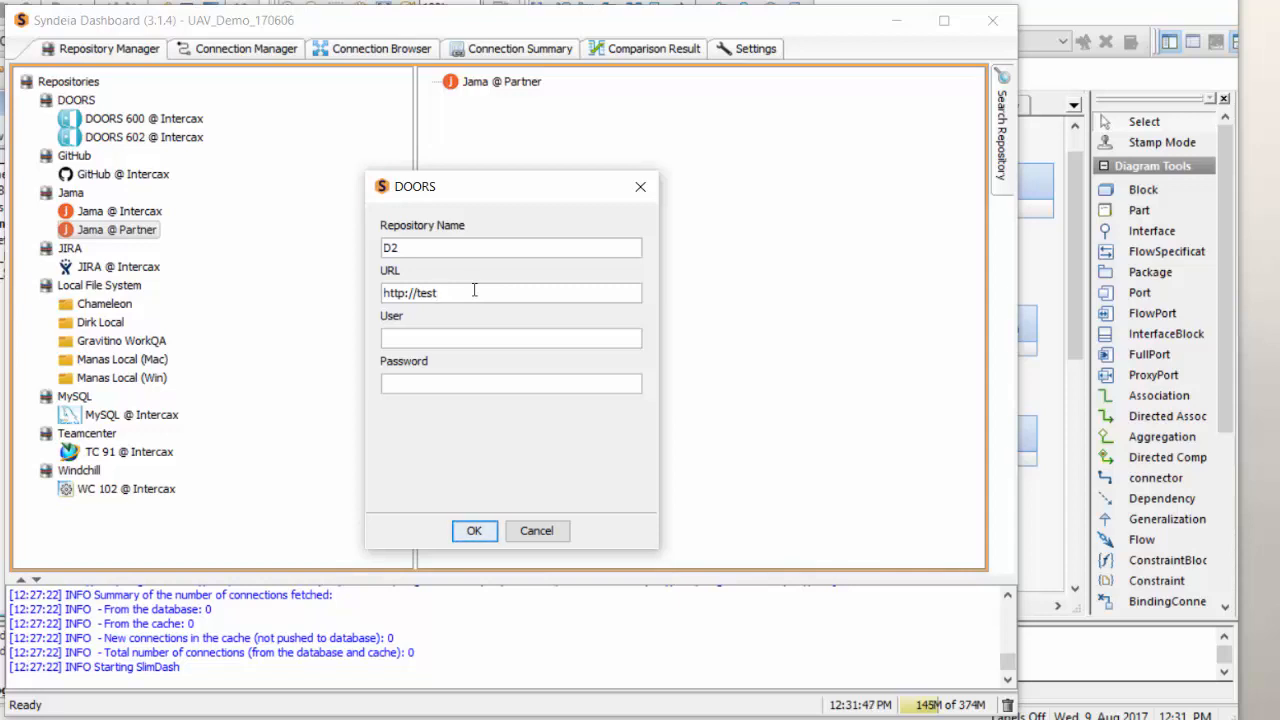
Enter the user name and password for the D2 repository and confirm adding it.
{"action": "left_click", "coordinate": [499, 339]}
{"action": "type", "text": "myname"}
{"action": "left_click", "coordinate": [465, 384]}
{"action": "type", "text": "pwword"}
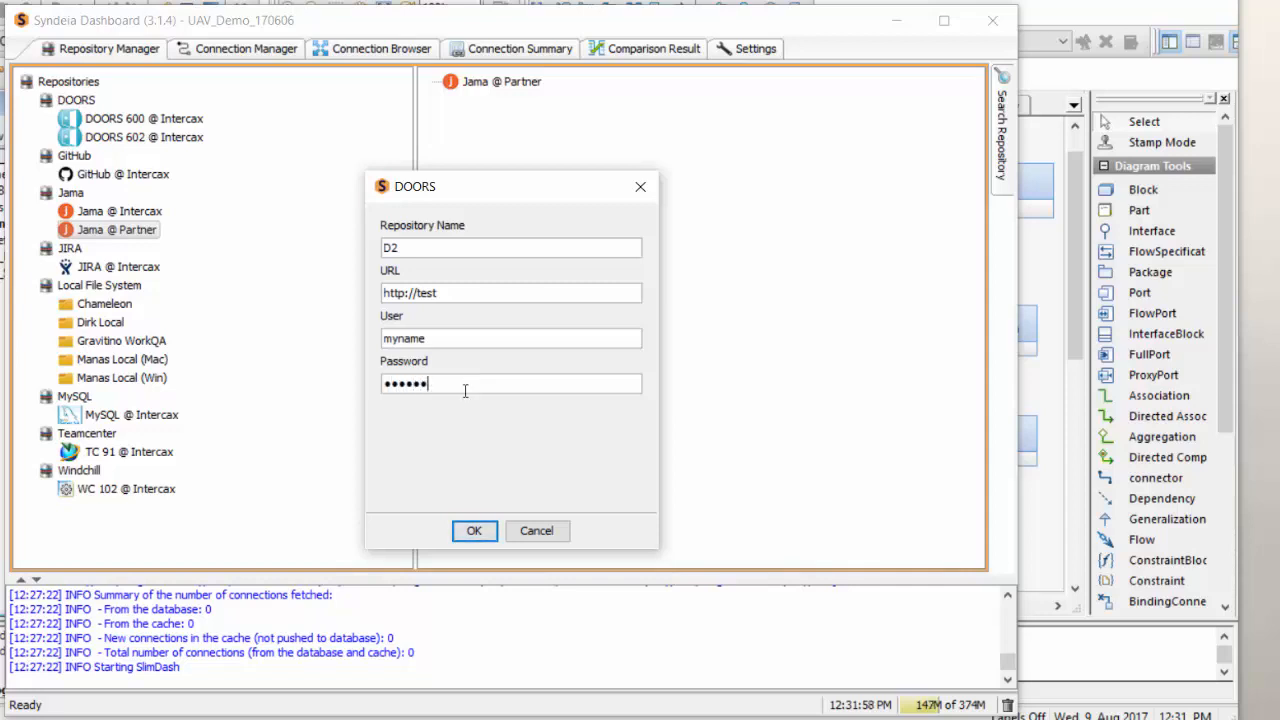
{"action": "left_click", "coordinate": [474, 530]}
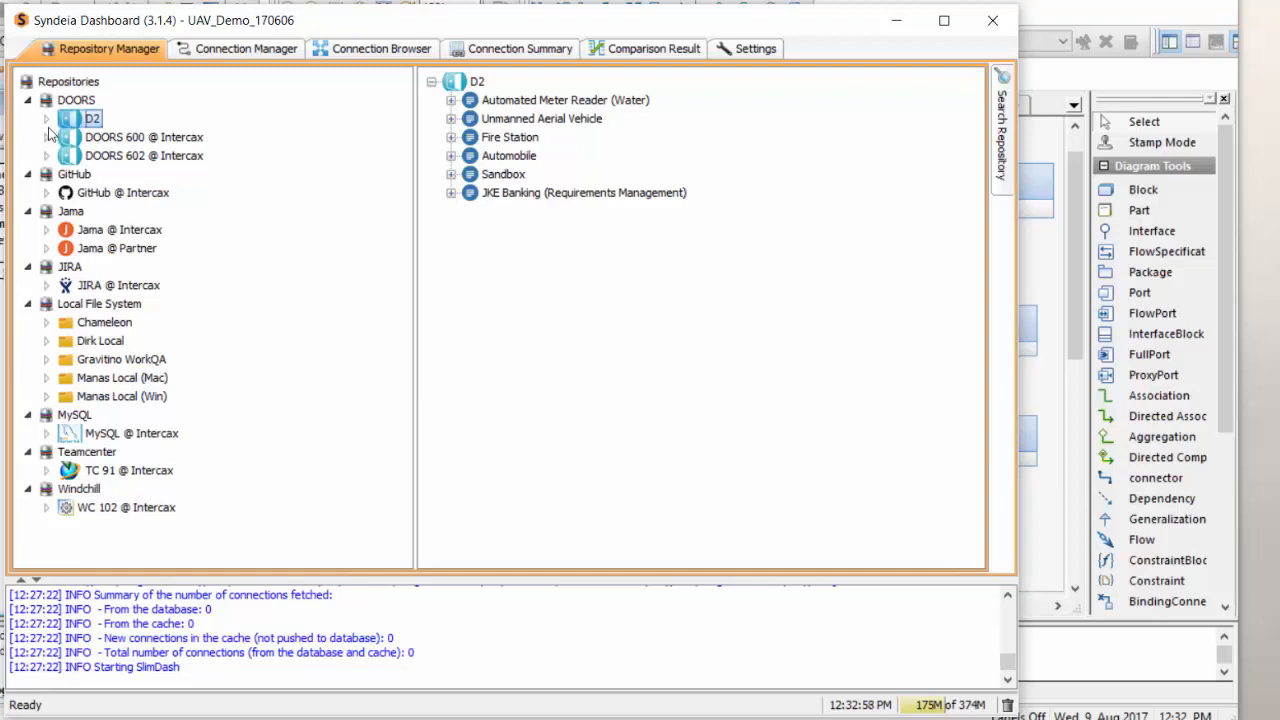
{"action": "right_click", "coordinate": [122, 310]}
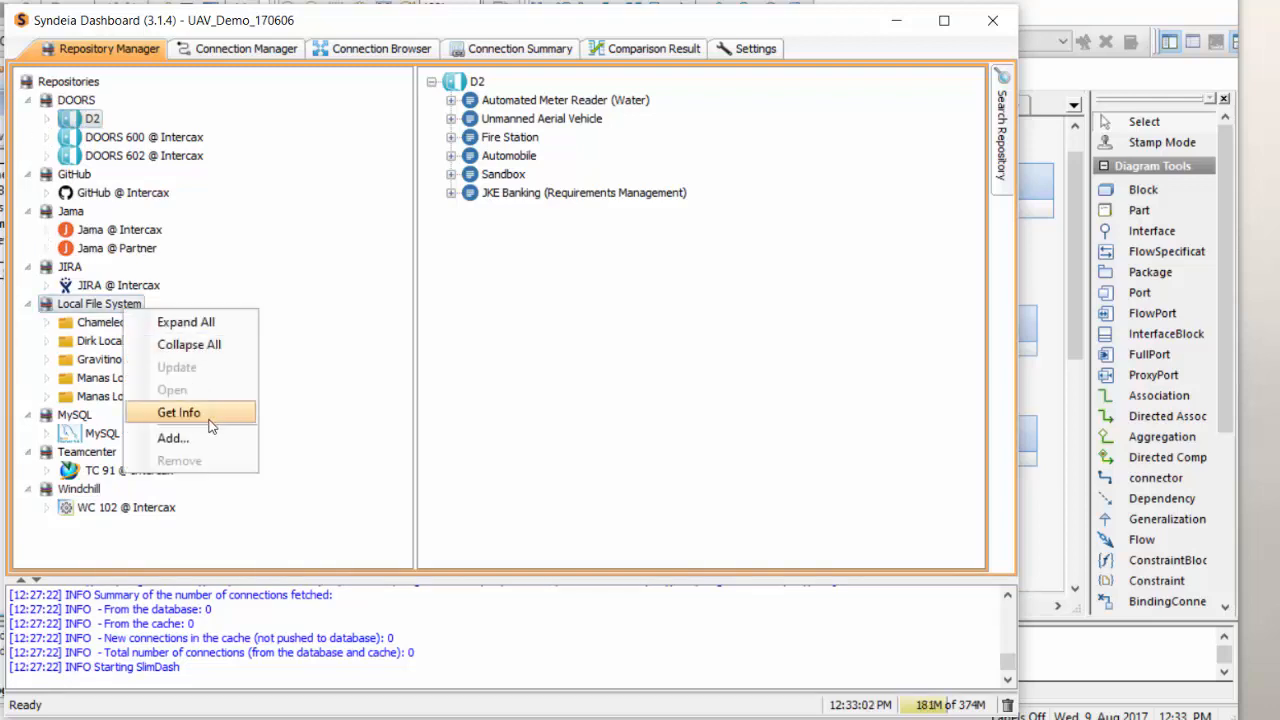
{"action": "left_click", "coordinate": [200, 441]}
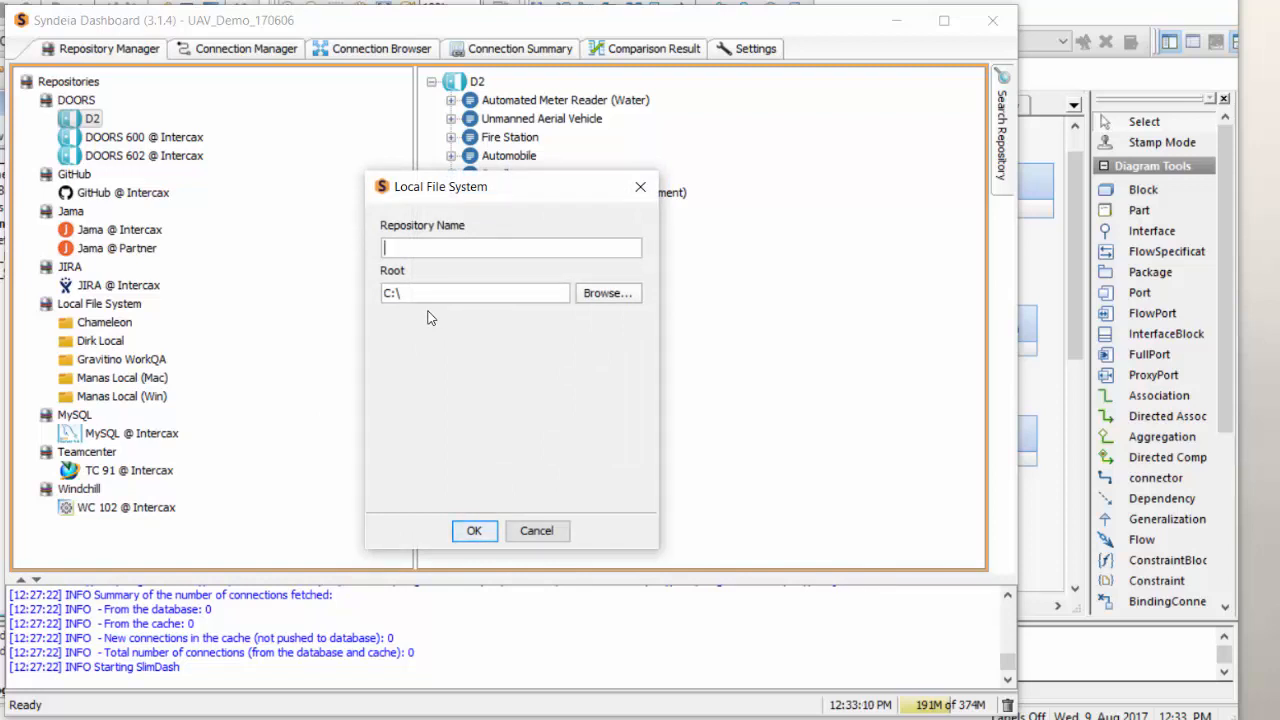
{"action": "left_click", "coordinate": [596, 299]}
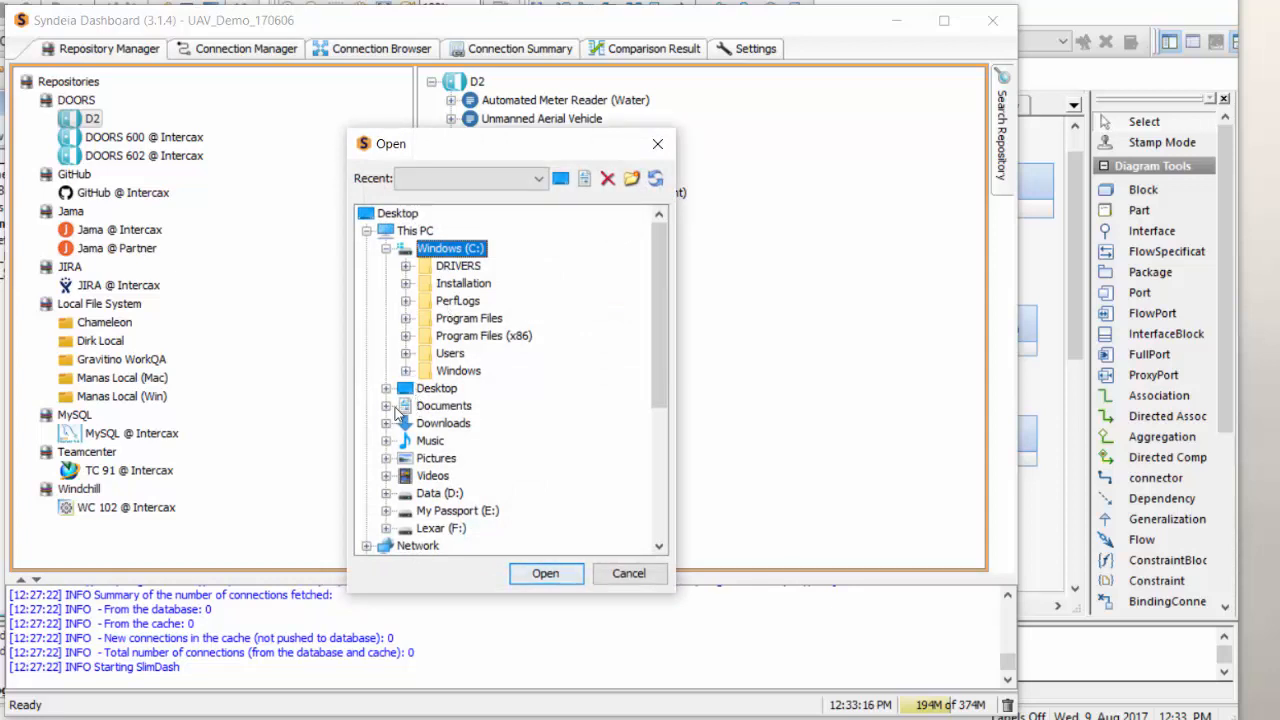
{"action": "key", "text": "Return"}
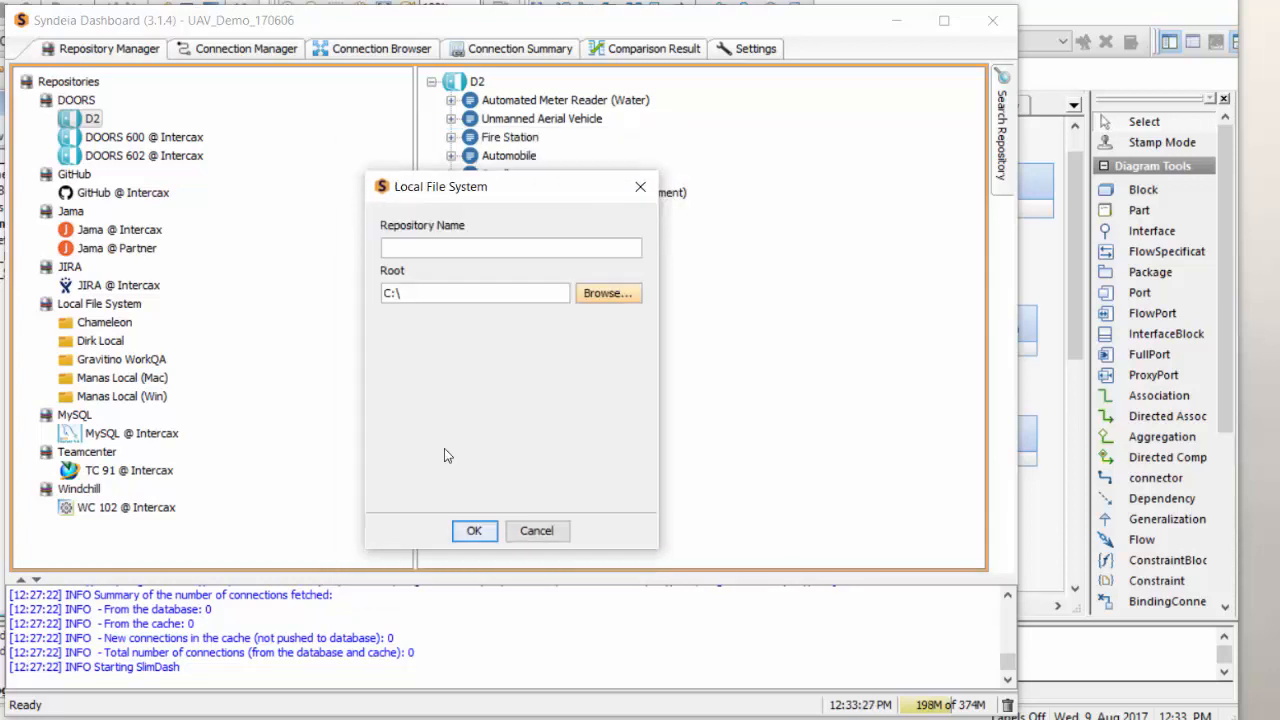
{"action": "left_click", "coordinate": [540, 534]}
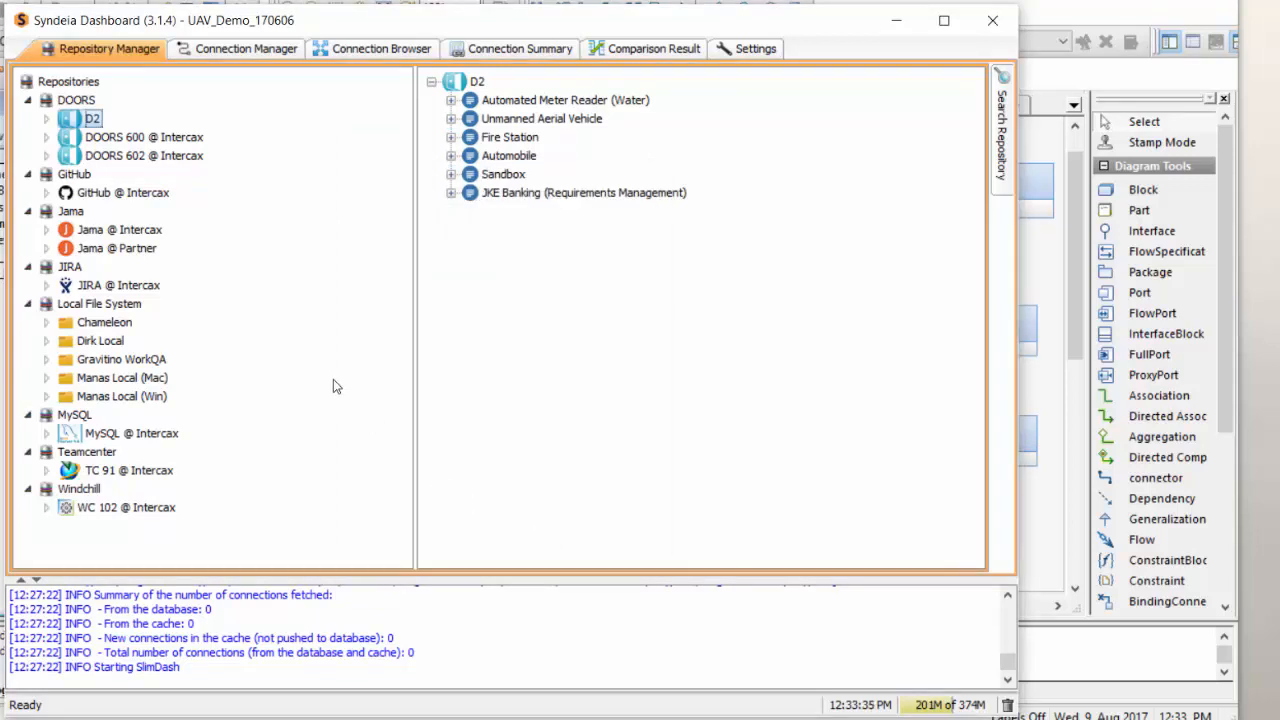
Remove the D2 repository from the DOORS repositories.
{"action": "right_click", "coordinate": [96, 120]}
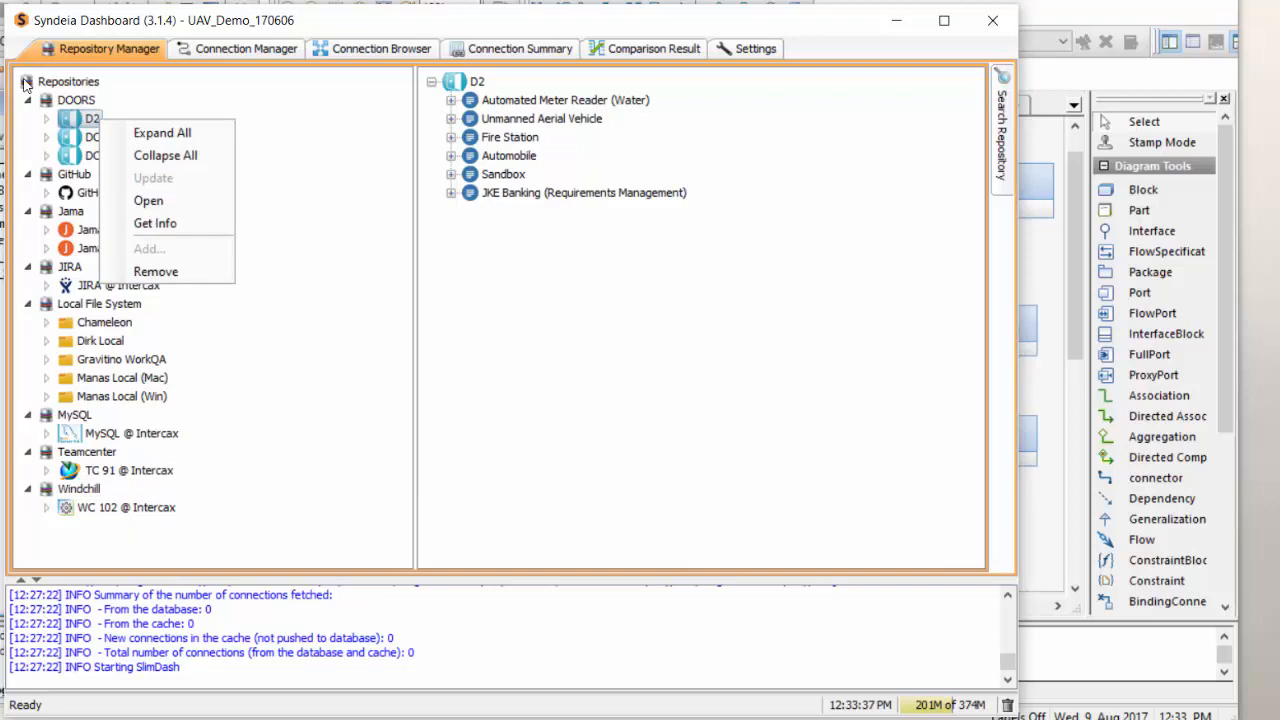
{"action": "left_click", "coordinate": [156, 272]}
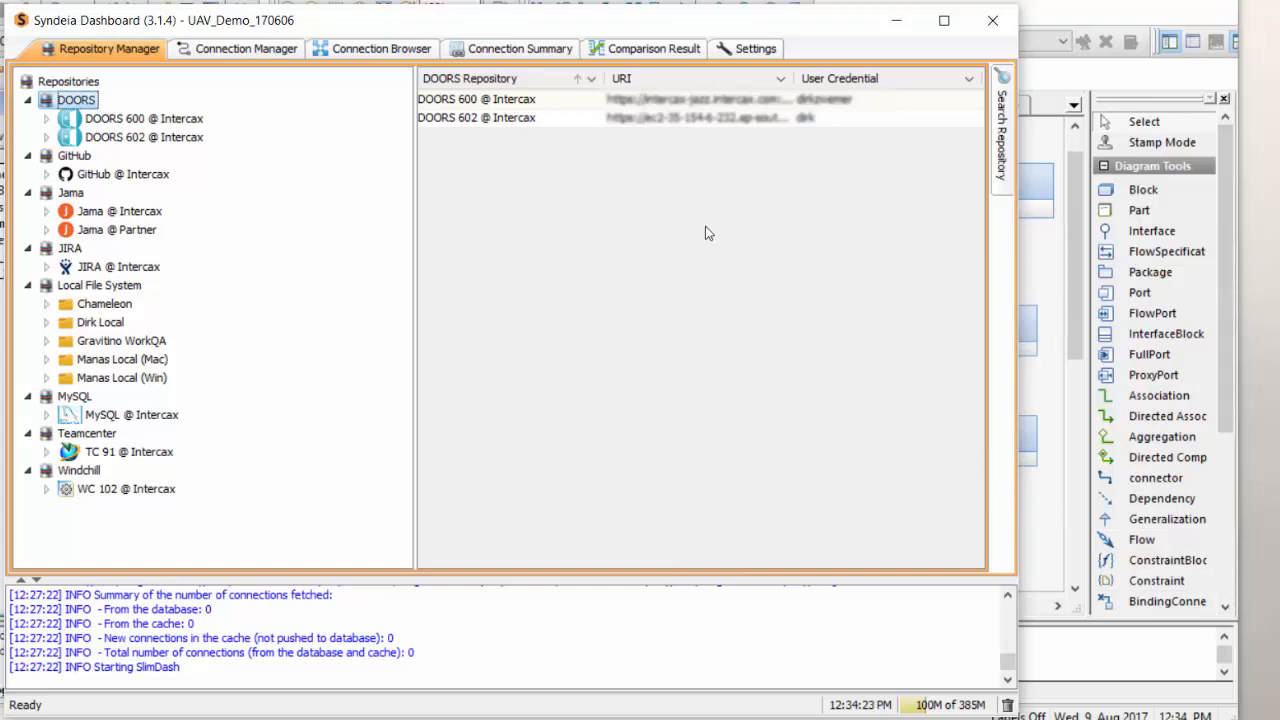
View the overview of all repositories, and display the contents of DOORS 600 @ Intercax and MySQL @ Intercax.
{"action": "left_click", "coordinate": [67, 84]}
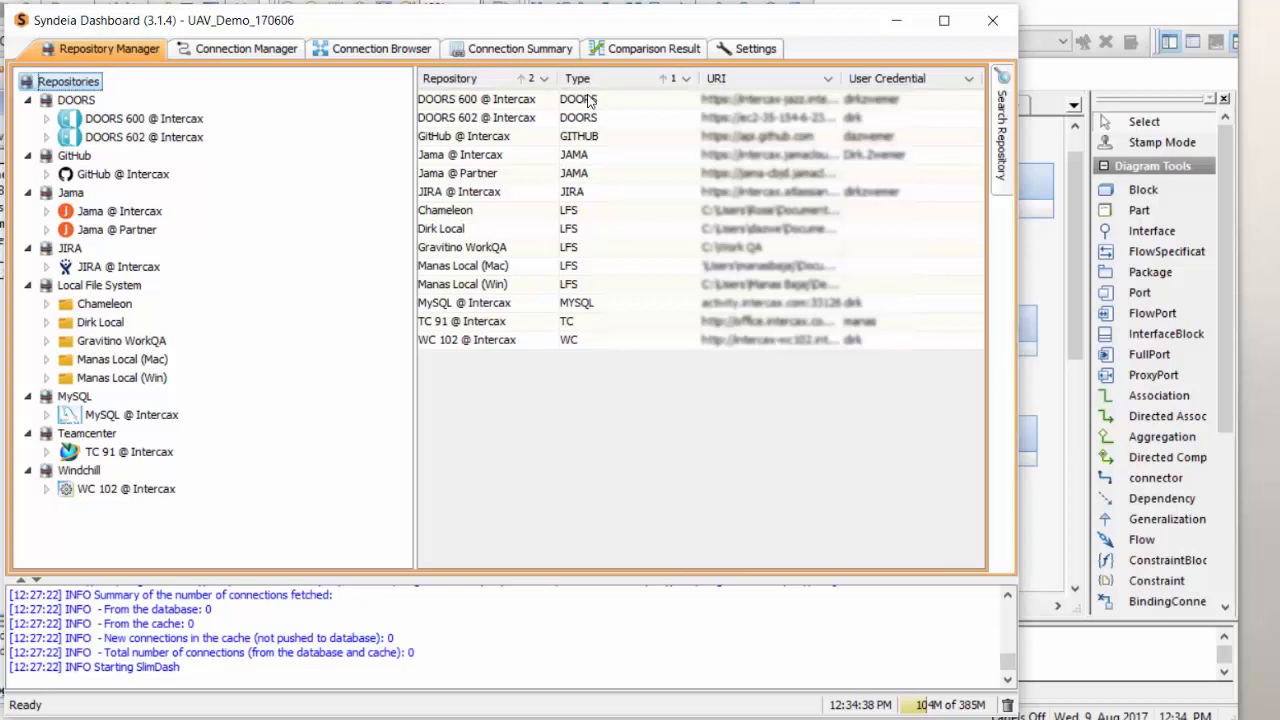
{"action": "left_click", "coordinate": [144, 118]}
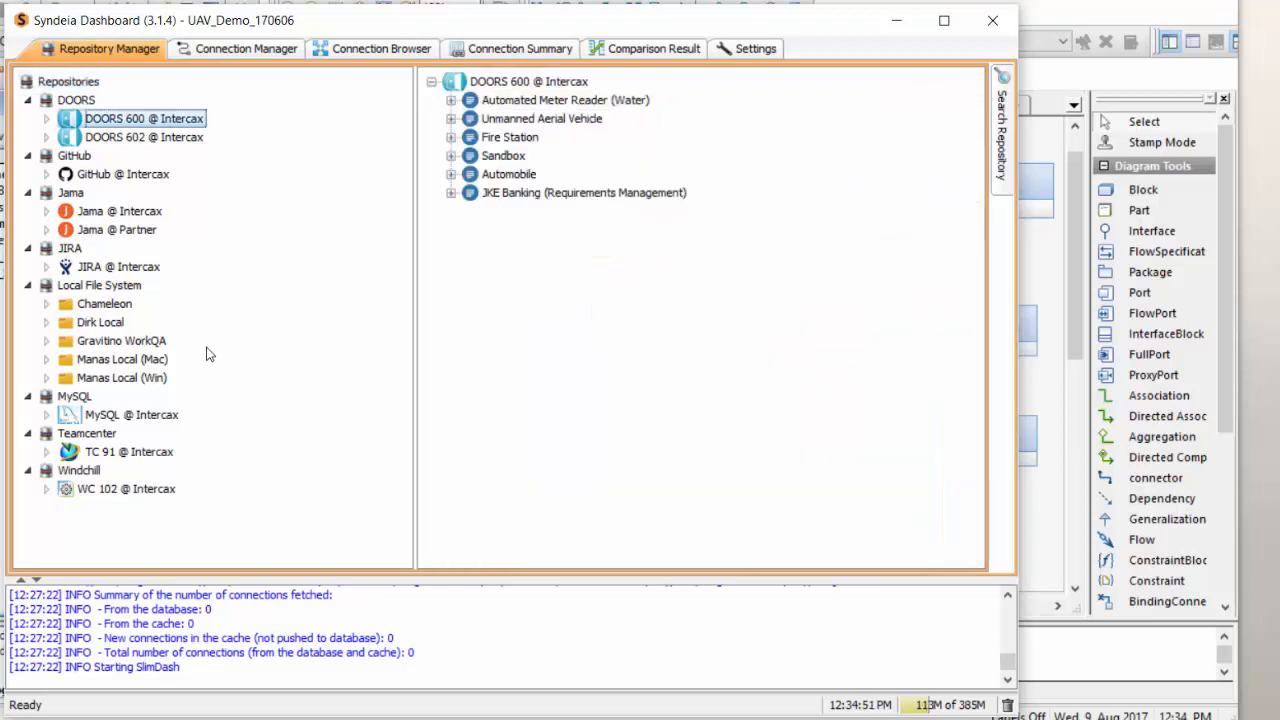
{"action": "left_click", "coordinate": [125, 418]}
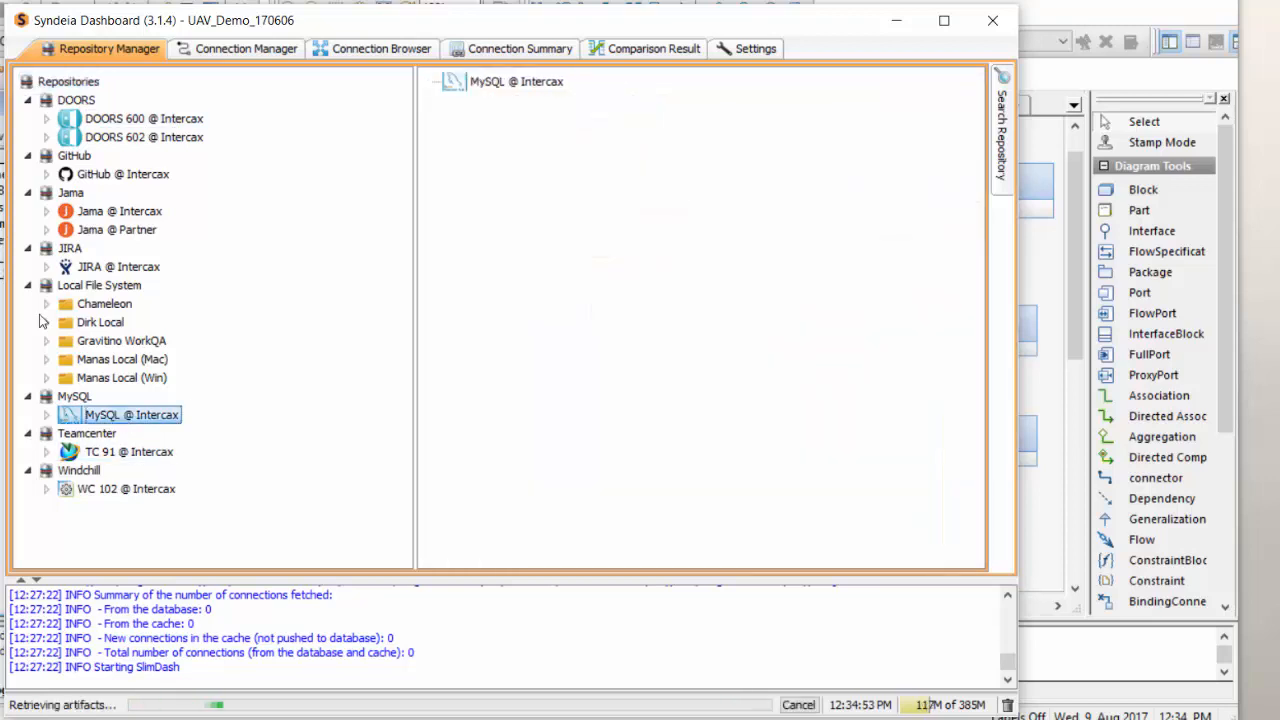